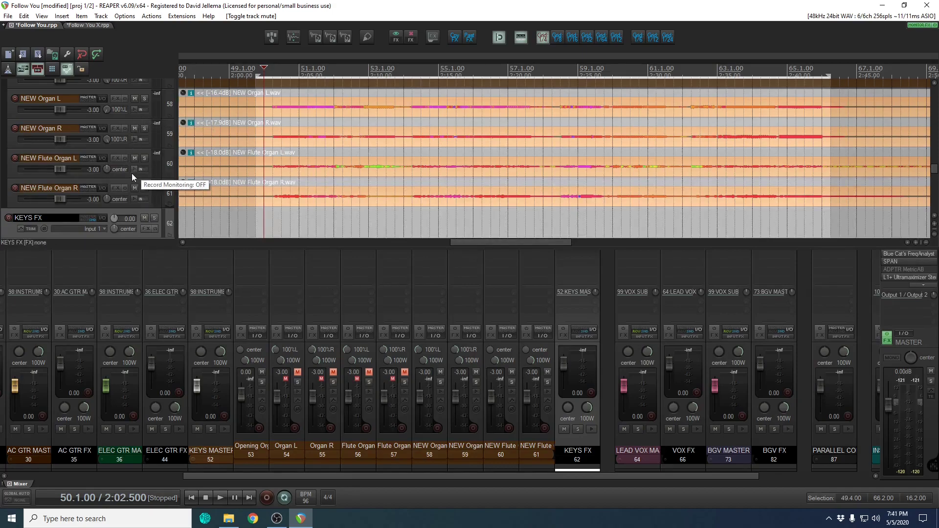
# Step: Audition the passage from bar 50 in the full mix, and continue with only NEW Organ L and NEW Organ R soloed
pyautogui.click(221, 498)
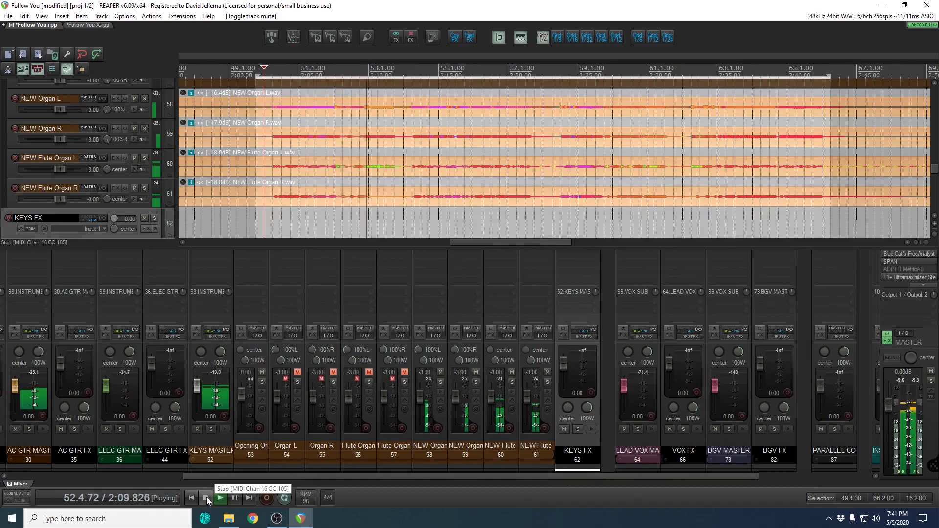
pyautogui.click(234, 498)
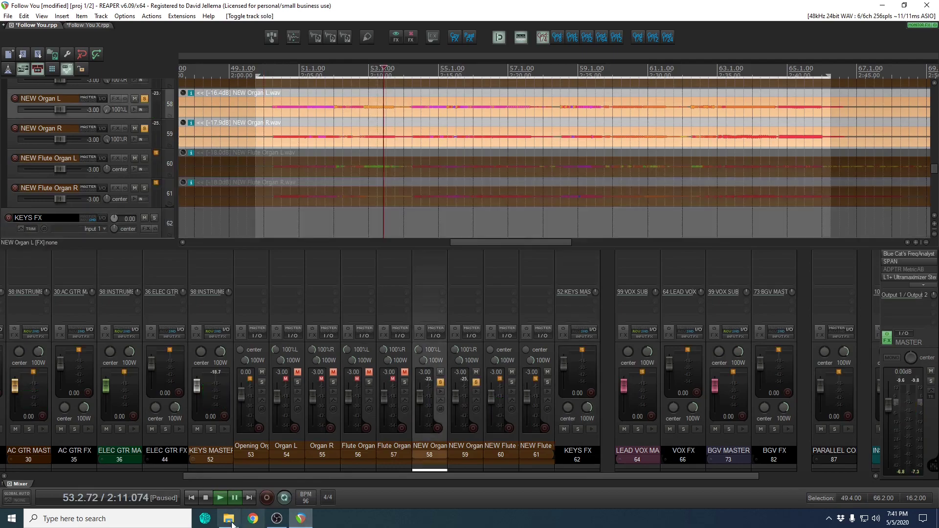
pyautogui.click(221, 498)
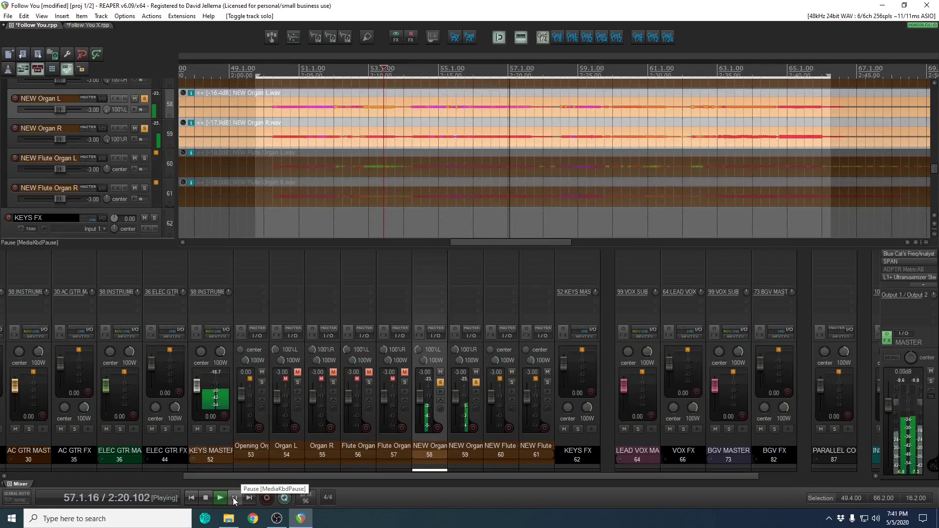
pyautogui.click(233, 497)
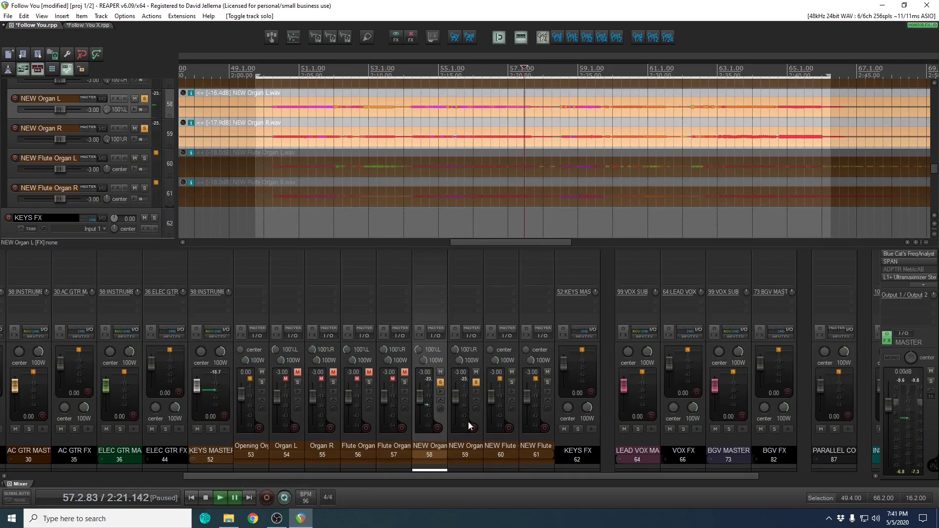
# Step: Move the solo from the NEW Organ pair to NEW Flute Organ L and R and play them back
pyautogui.click(513, 382)
pyautogui.click(548, 382)
pyautogui.click(476, 382)
pyautogui.click(220, 497)
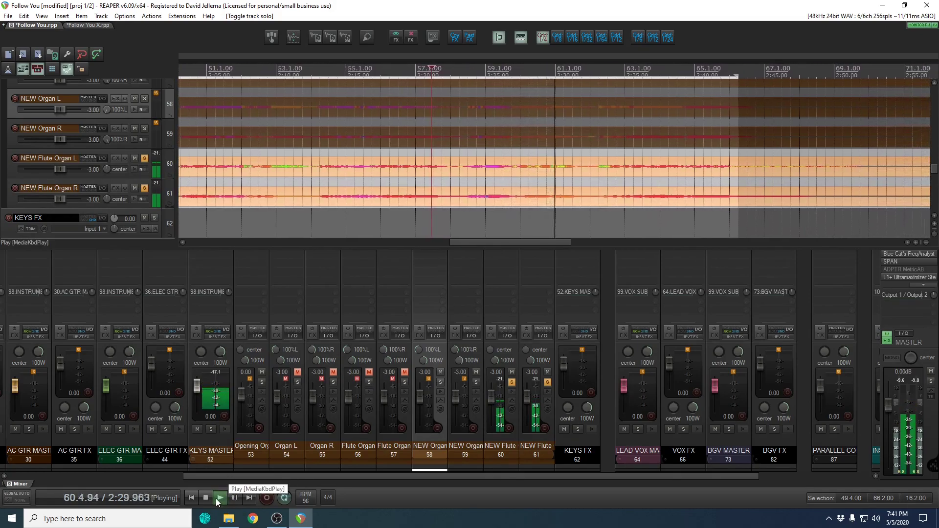
pyautogui.click(206, 498)
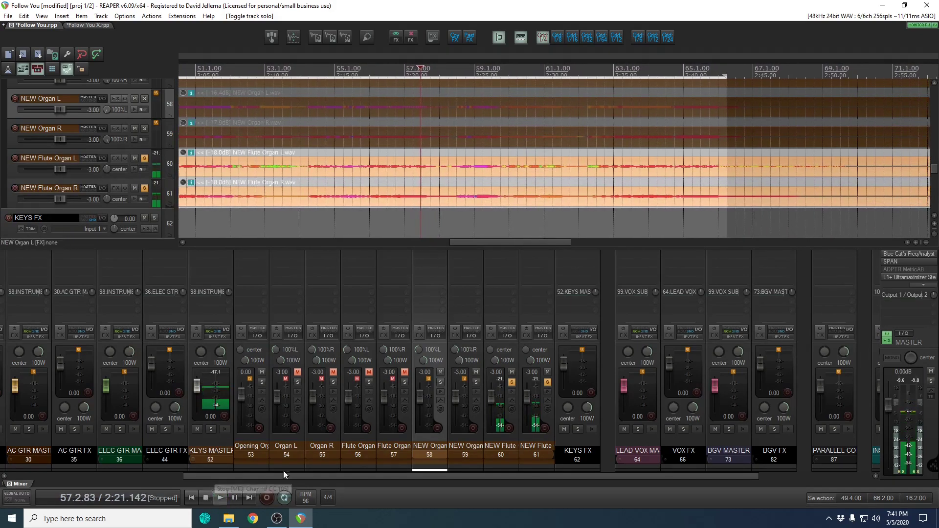
# Step: Clear the solos on both NEW Flute Organ tracks and set the edit cursor back to bar 50
pyautogui.click(548, 381)
pyautogui.click(511, 382)
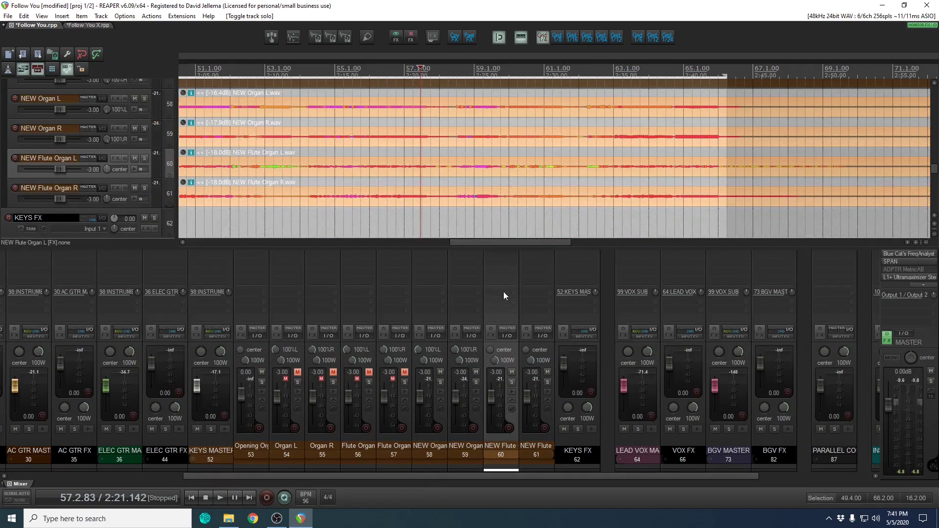
pyautogui.moveTo(524, 242); pyautogui.dragTo(517, 243)
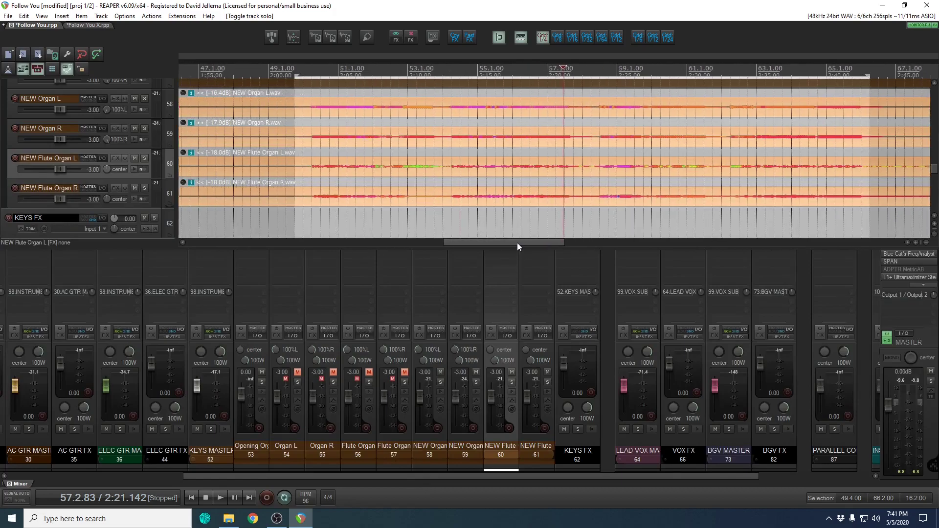
pyautogui.click(312, 222)
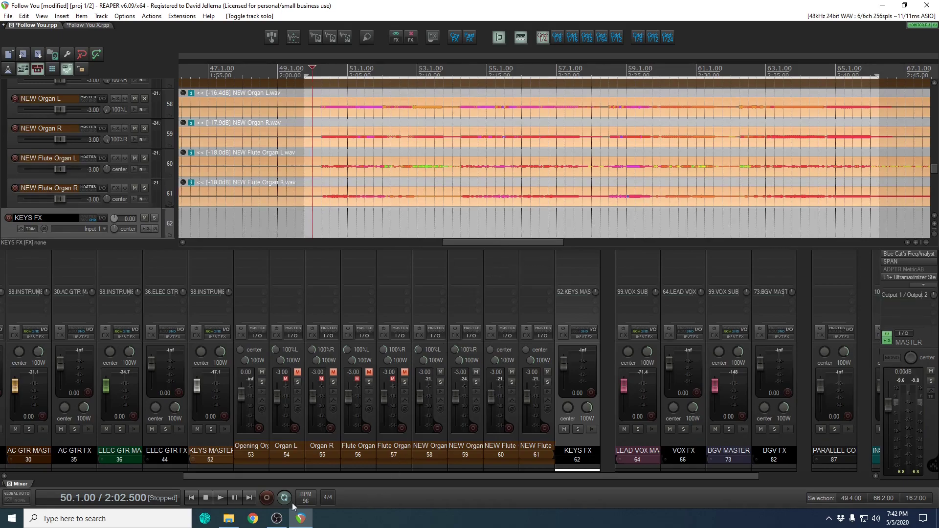
# Step: Switch to the Follow You X project, place the edit cursor at bar 50 and unmute the KEYS FX track
pyautogui.hotkey('ctrl', 'Tab')
pyautogui.click(262, 183)
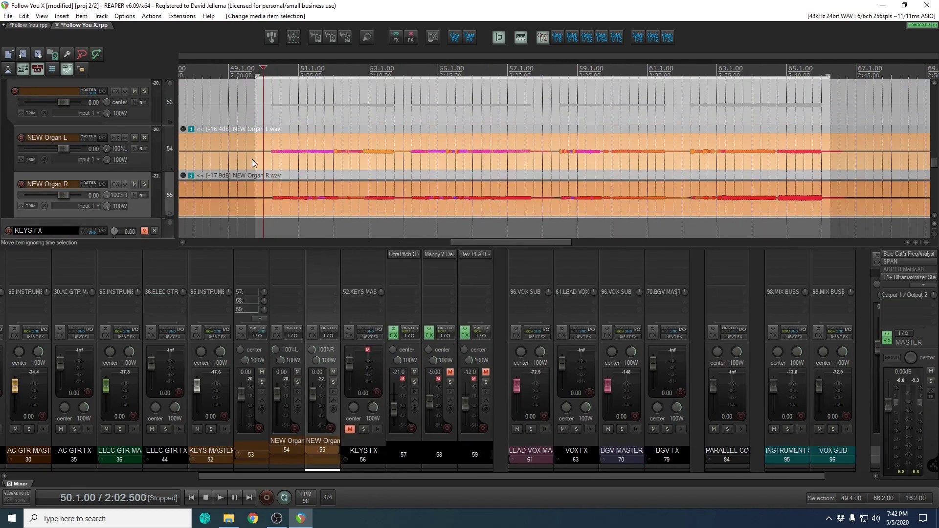
pyautogui.click(264, 119)
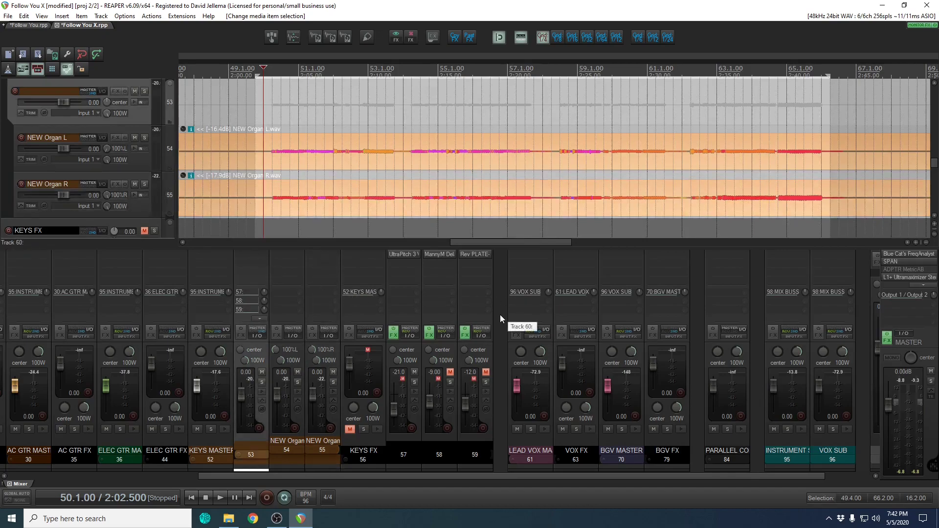
pyautogui.click(350, 429)
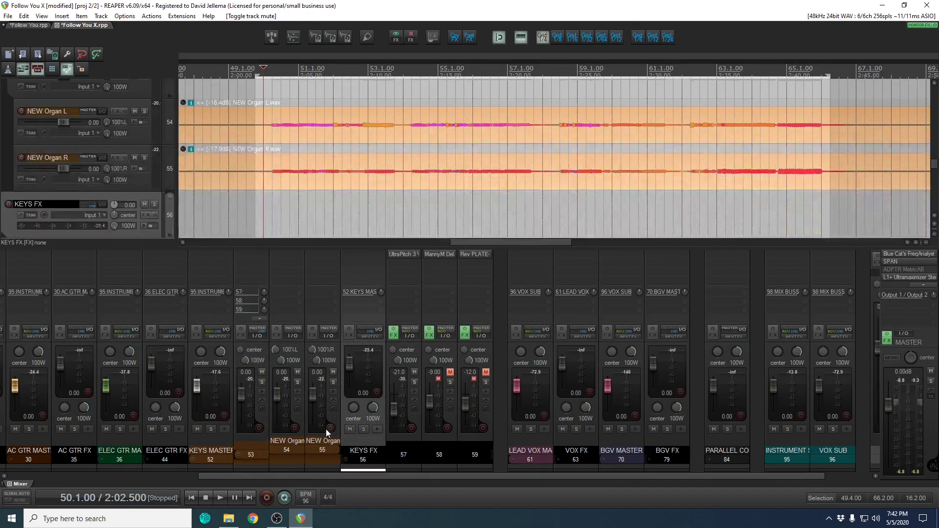
# Step: Open the UltraPitch effect on track 57 and compare playback from bar 50 with that track muted and unmuted
pyautogui.click(393, 335)
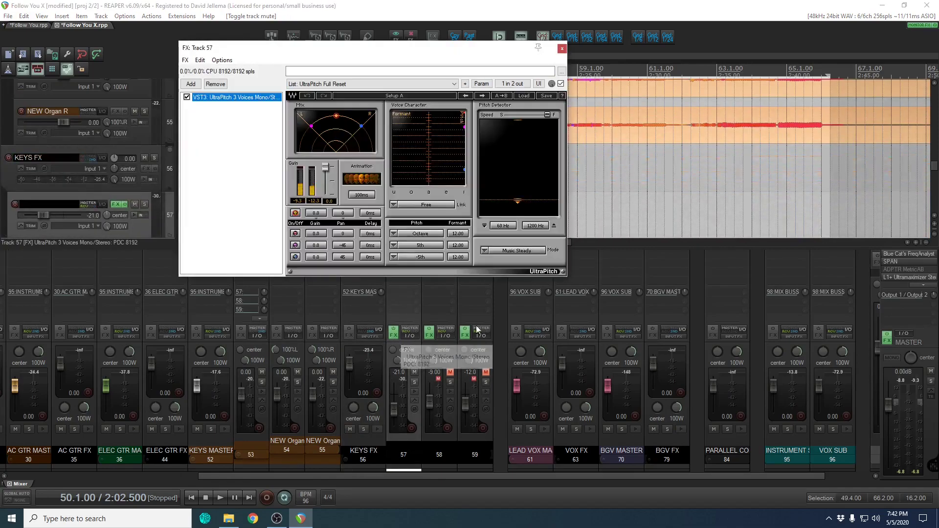
pyautogui.moveTo(369, 50); pyautogui.dragTo(381, 85)
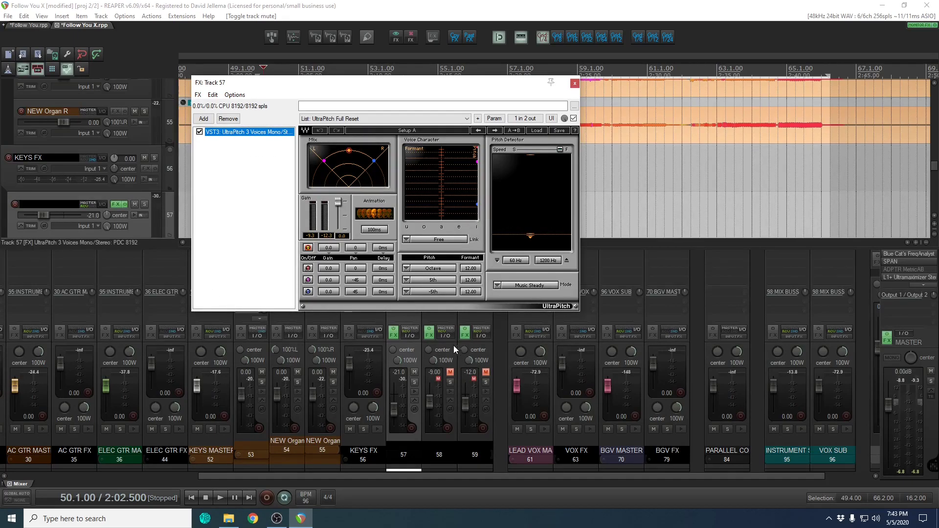
pyautogui.click(218, 497)
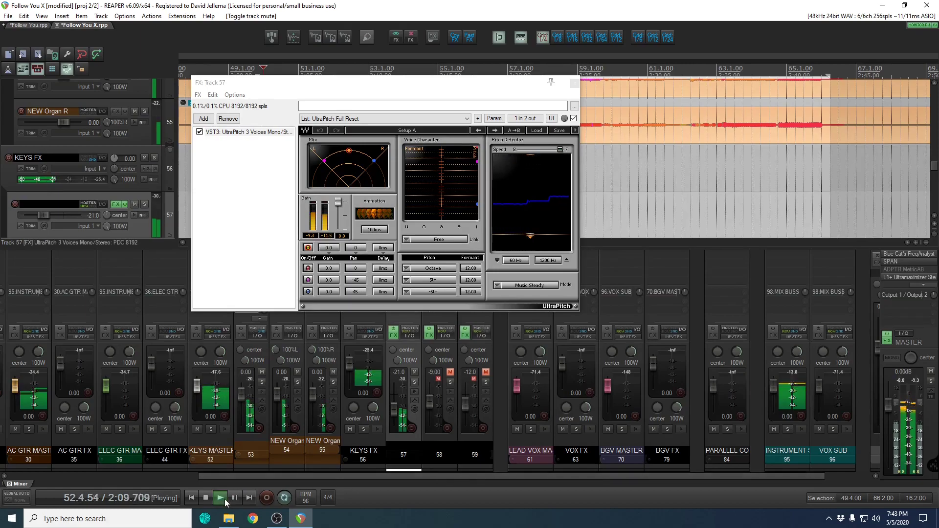
pyautogui.click(415, 373)
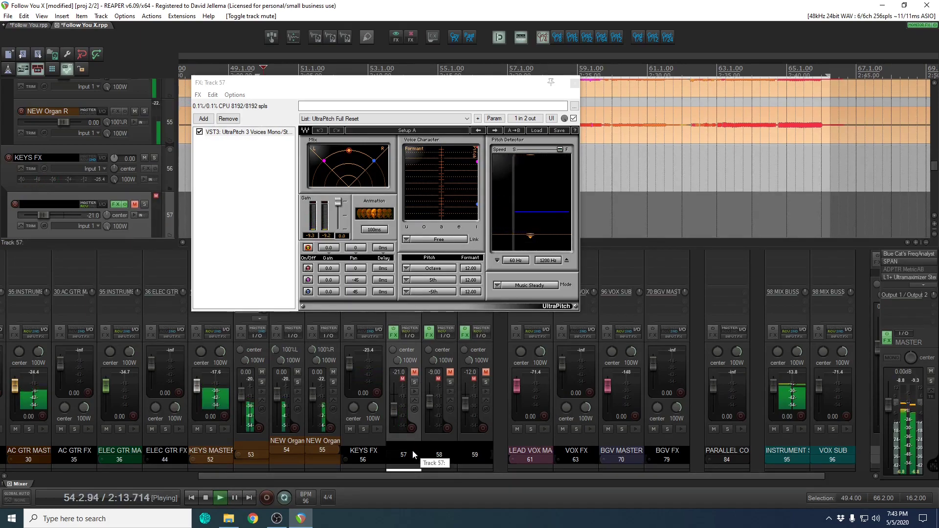
pyautogui.click(414, 372)
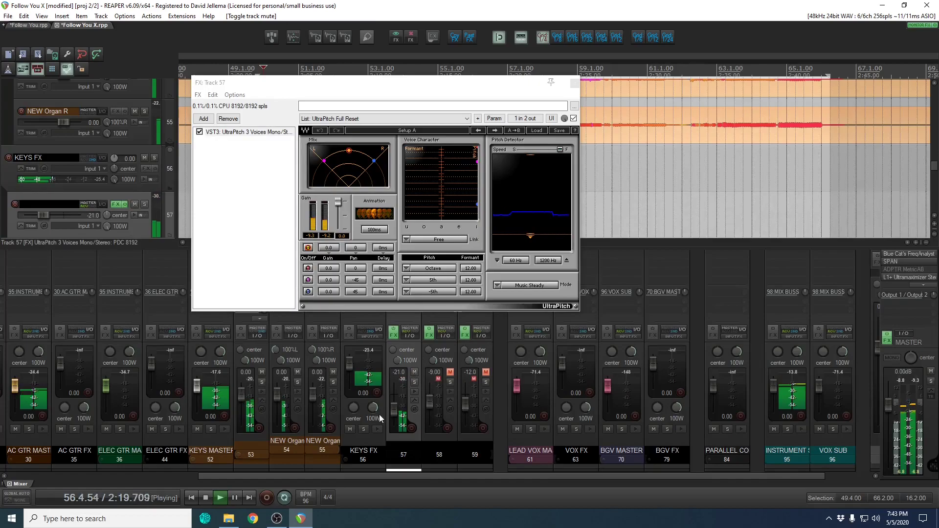
pyautogui.click(206, 497)
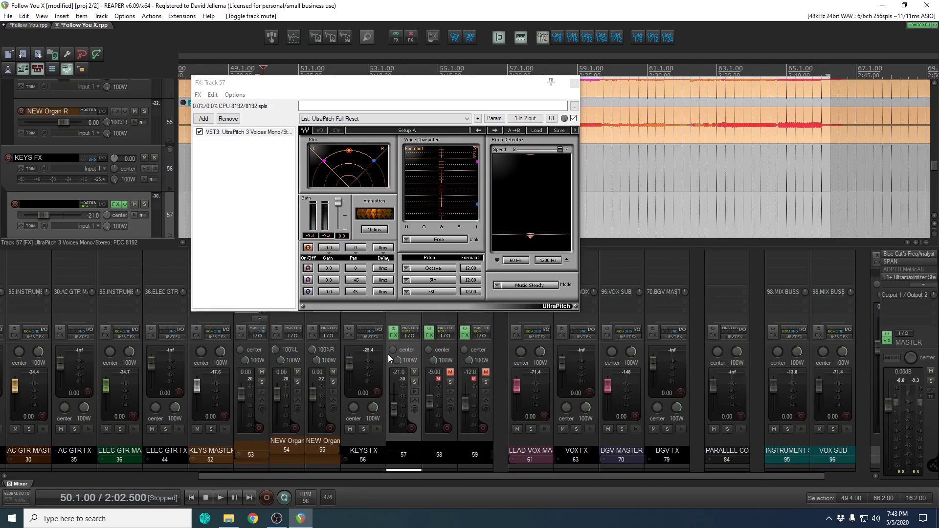
# Step: Open the MannyM Delay on track 58, unmute the track and compare playback with and without it
pyautogui.click(428, 335)
pyautogui.click(450, 372)
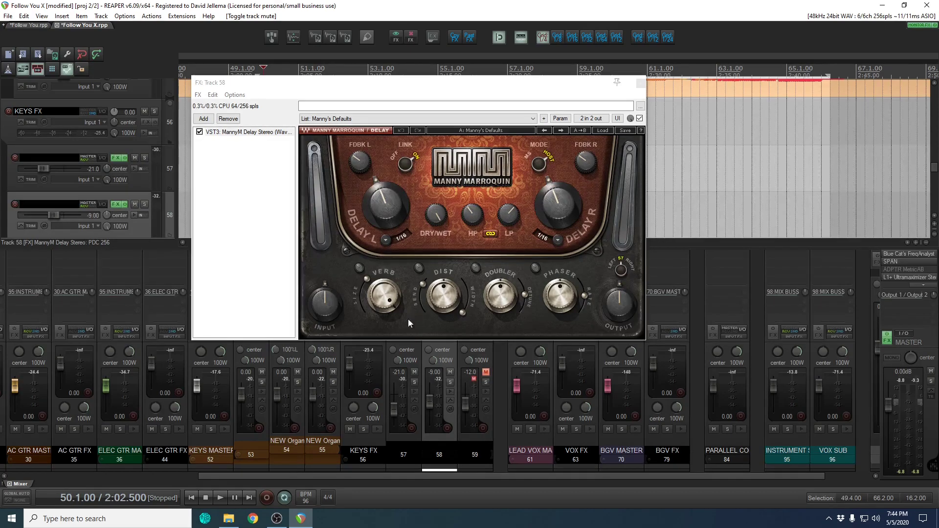
pyautogui.click(221, 497)
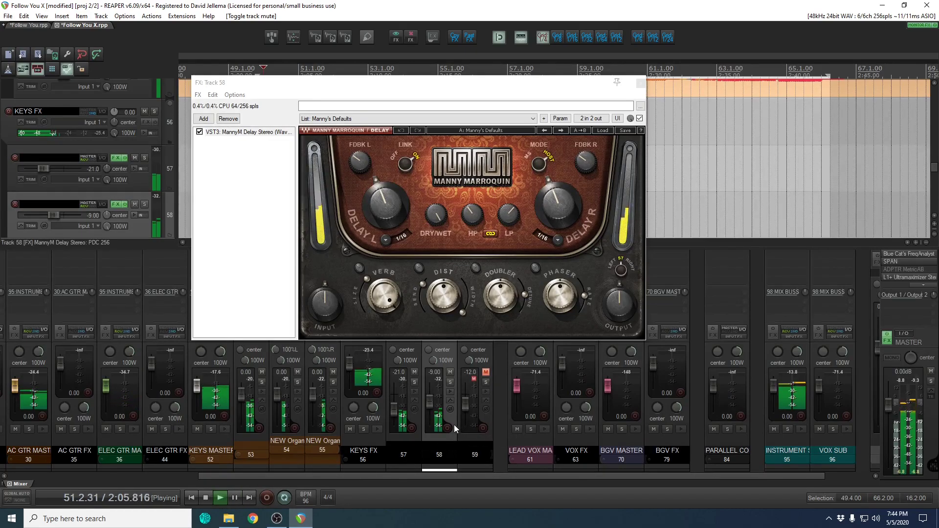
pyautogui.click(450, 371)
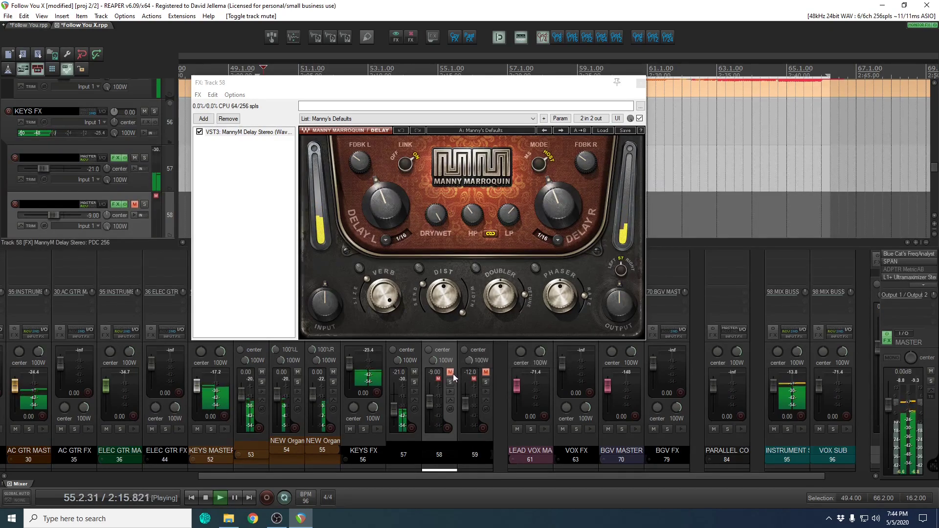
pyautogui.click(452, 373)
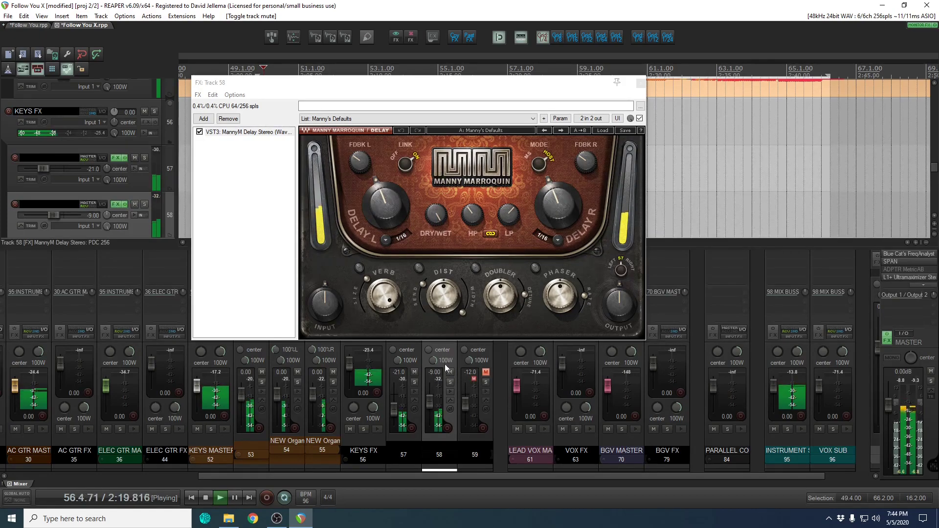
pyautogui.click(208, 496)
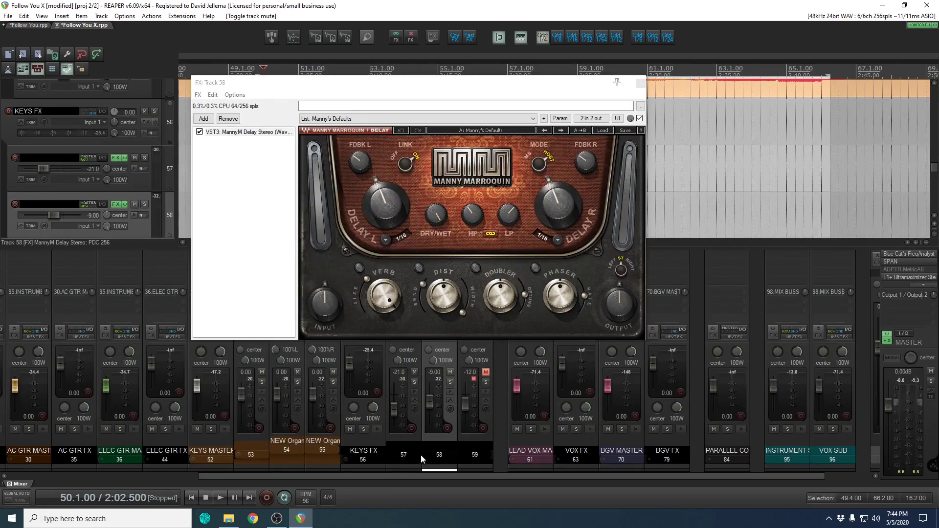
# Step: Open the Rev PLATE-140 on track 59, unmute the track, compare playback with and without it, and close the effect window
pyautogui.moveTo(442, 90); pyautogui.dragTo(444, 64)
pyautogui.click(465, 332)
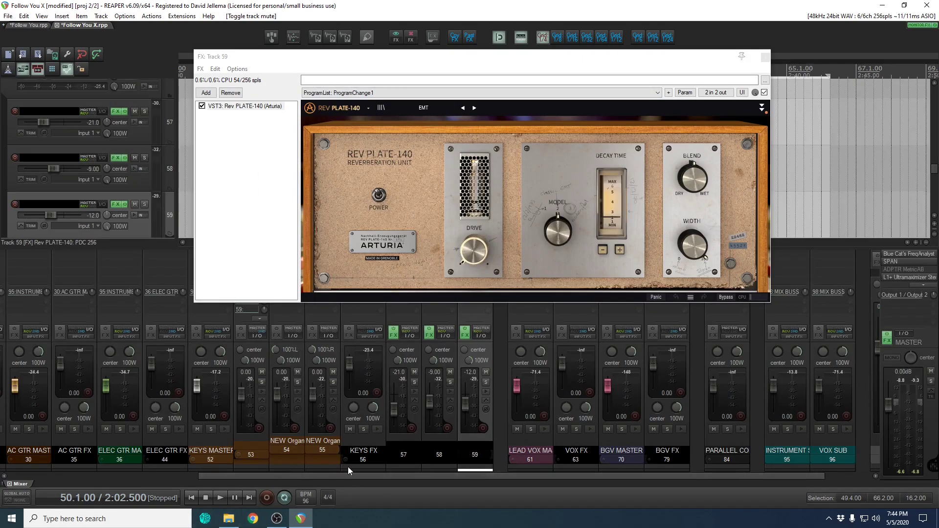
pyautogui.click(220, 498)
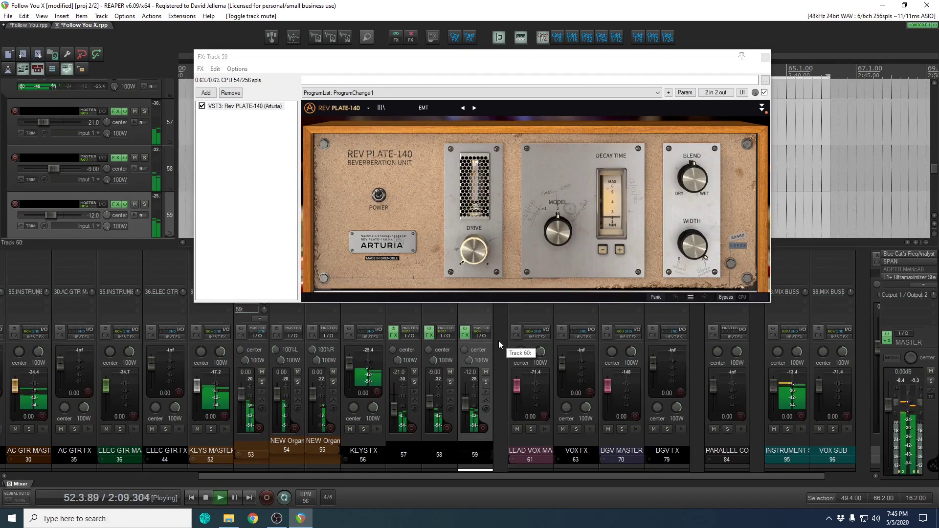
pyautogui.click(486, 371)
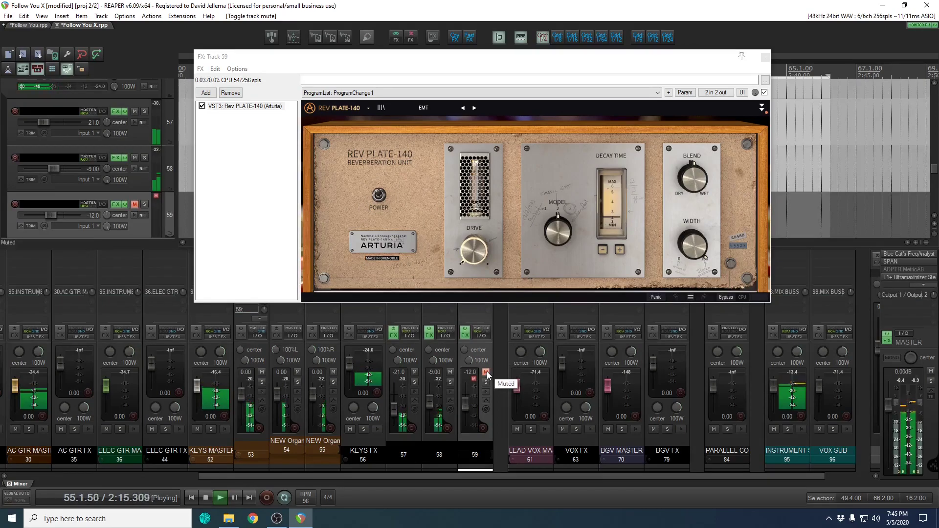
pyautogui.click(485, 372)
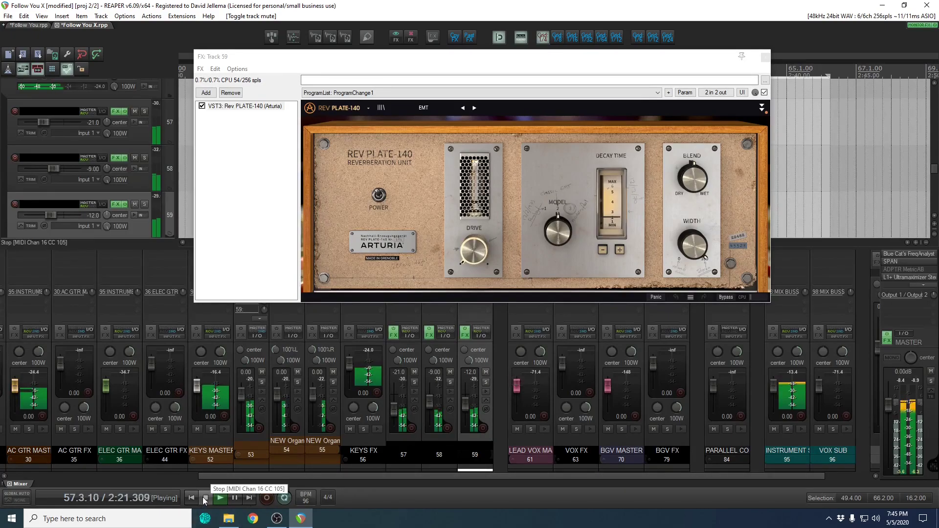
pyautogui.click(205, 498)
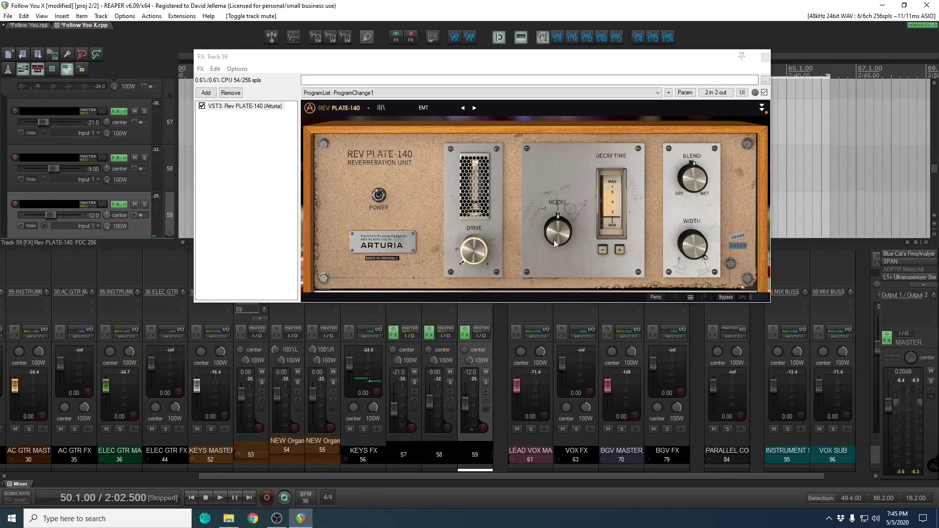
pyautogui.click(765, 57)
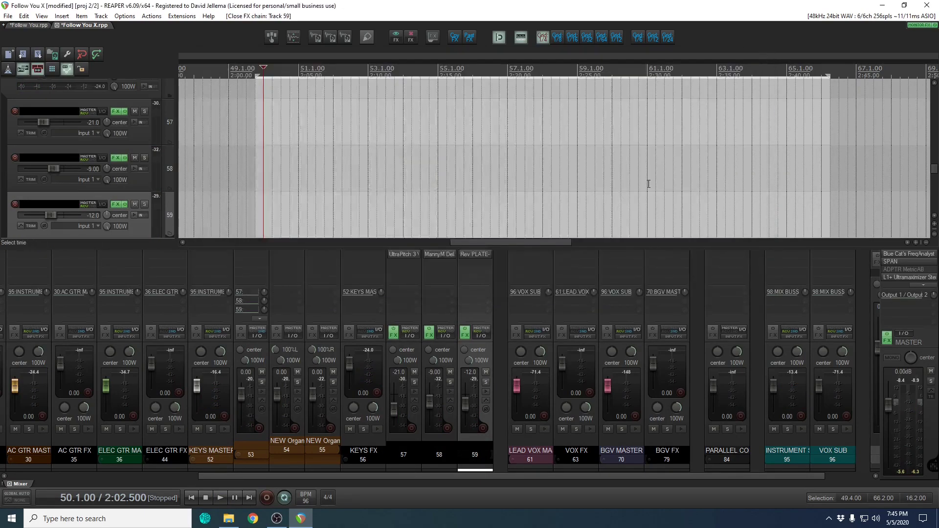
# Step: Mute KEYS FX, play the organs dry from bar 50, and unmute it during playback to compare all effects together
pyautogui.scroll(3, 478, 143)
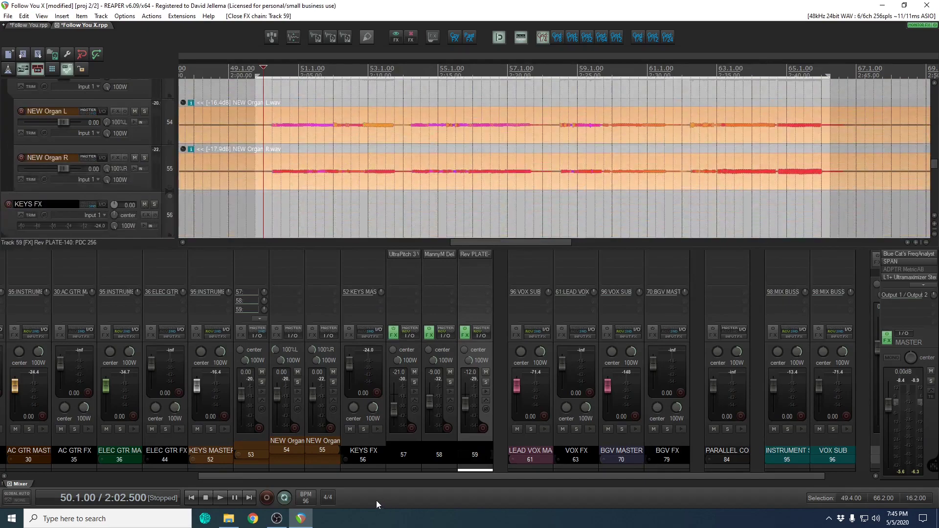
pyautogui.click(350, 429)
pyautogui.click(216, 496)
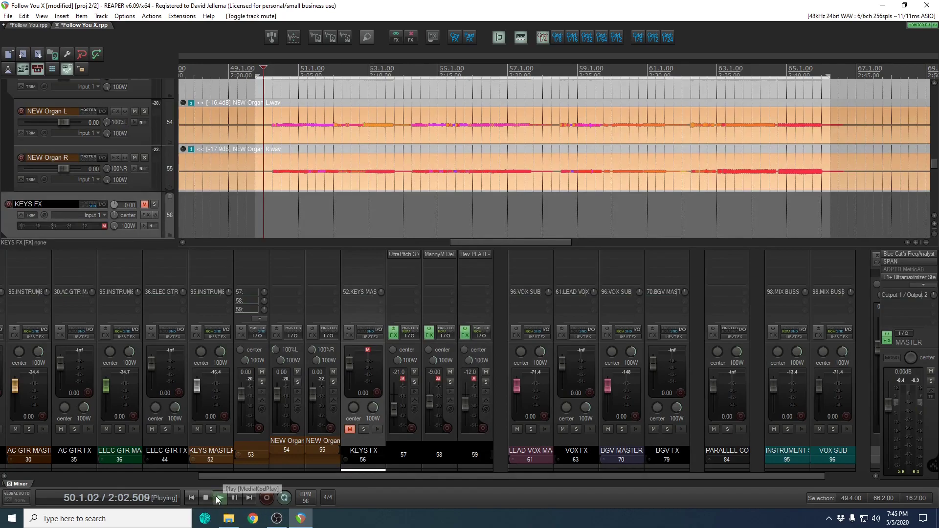
pyautogui.click(348, 430)
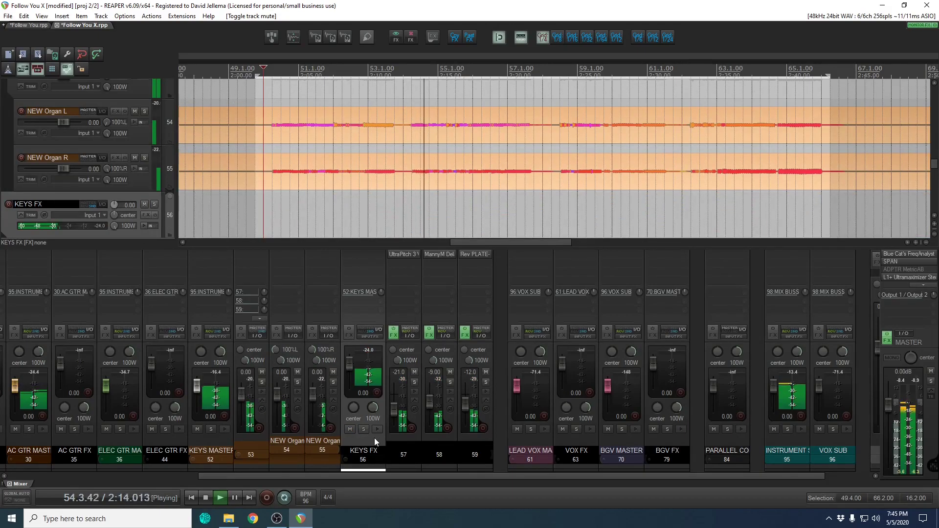